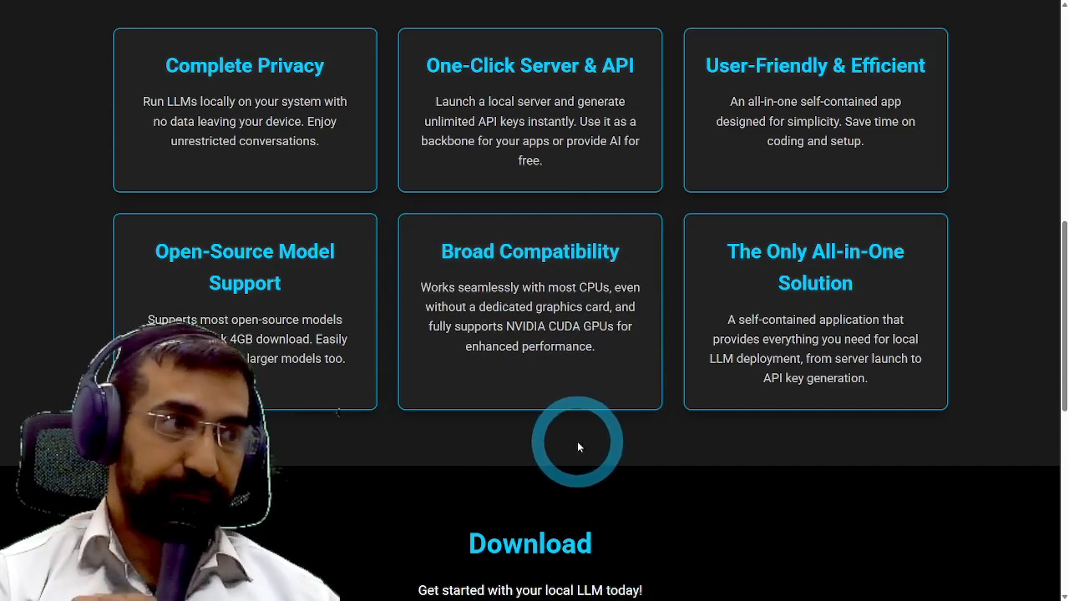
# - Look over the 192ai website's feature cards, download section and main headline
pyautogui.scroll(-4, 577, 446)
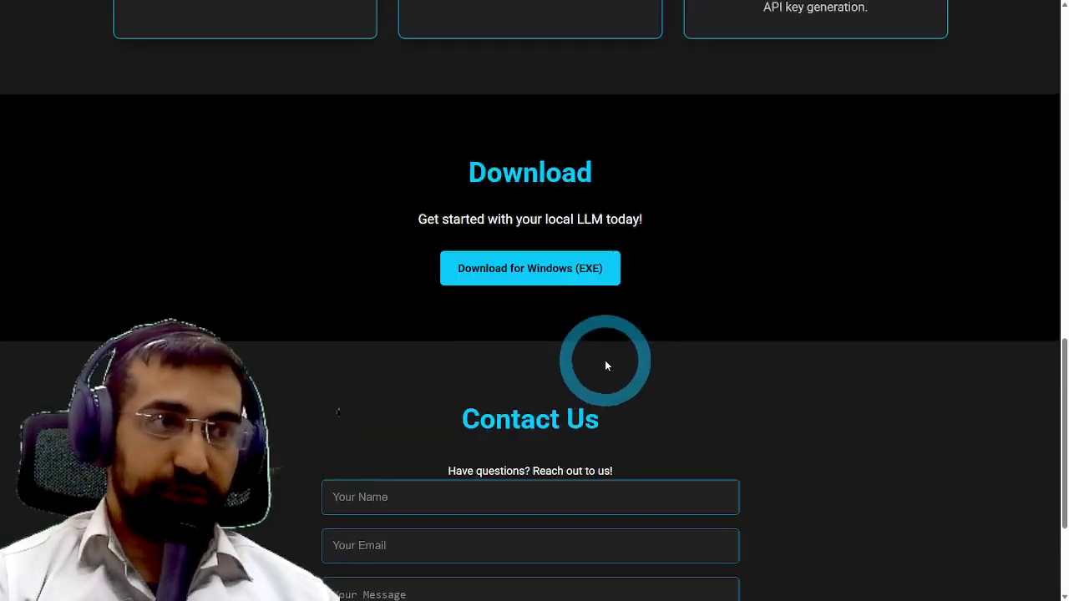
pyautogui.scroll(1, 607, 365)
pyautogui.scroll(2, 527, 368)
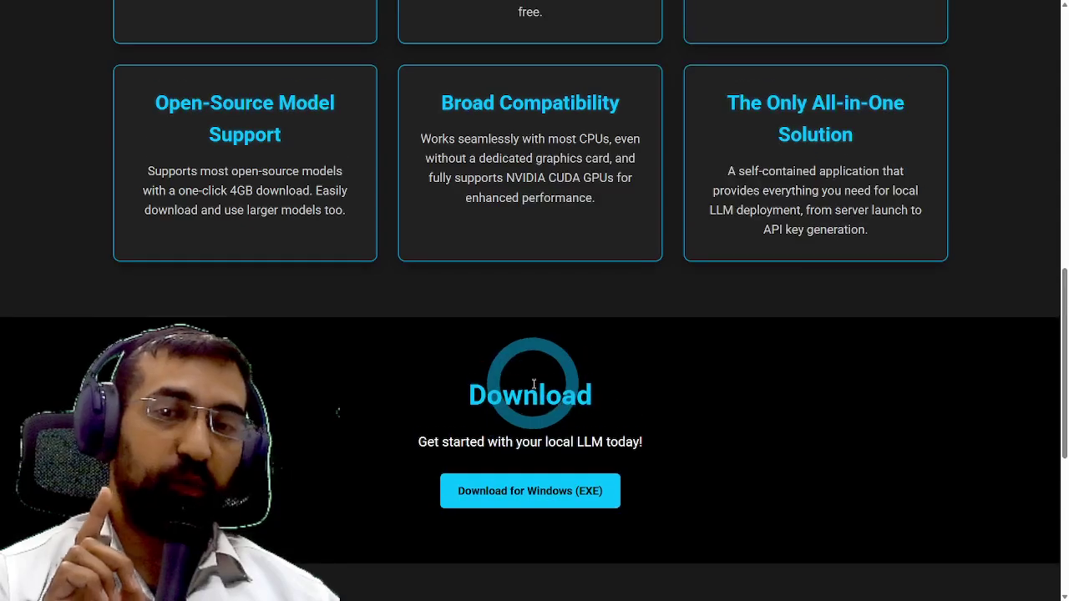
pyautogui.scroll(9, 530, 388)
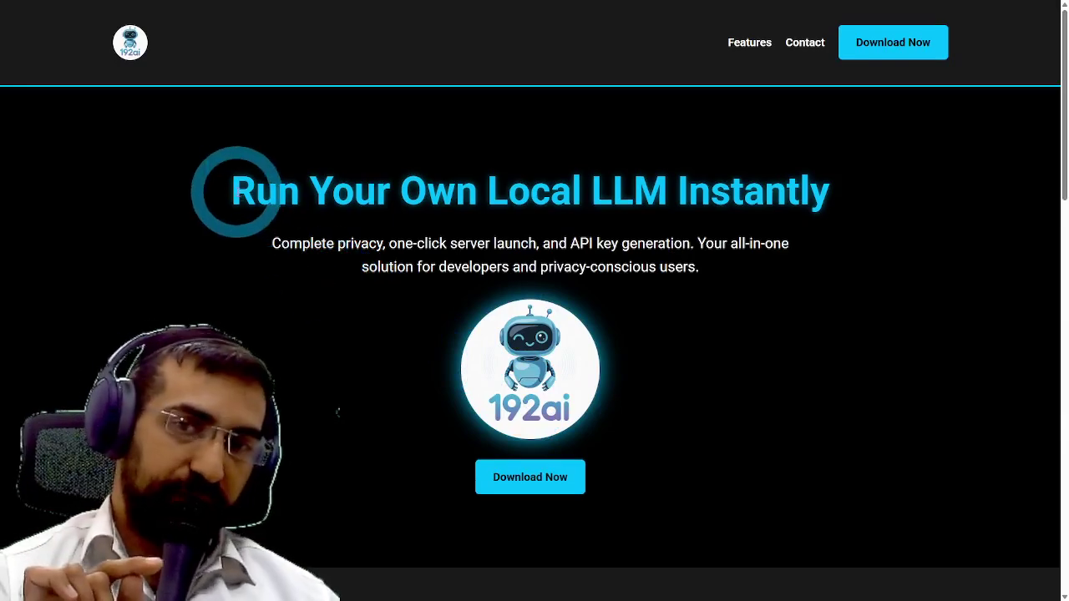
pyautogui.moveTo(242, 185); pyautogui.dragTo(393, 209)
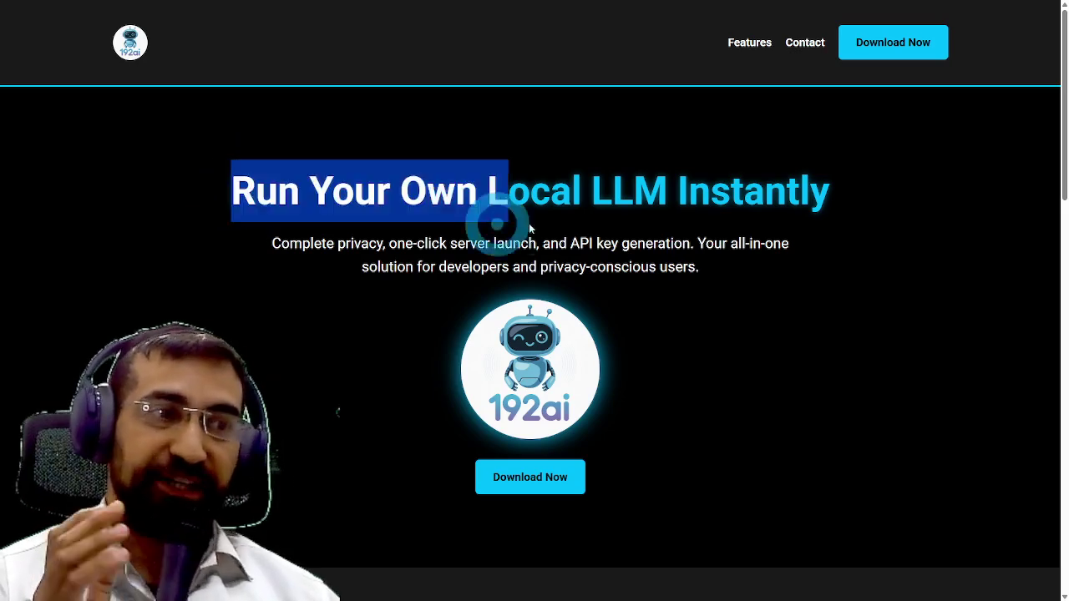
pyautogui.click(714, 264)
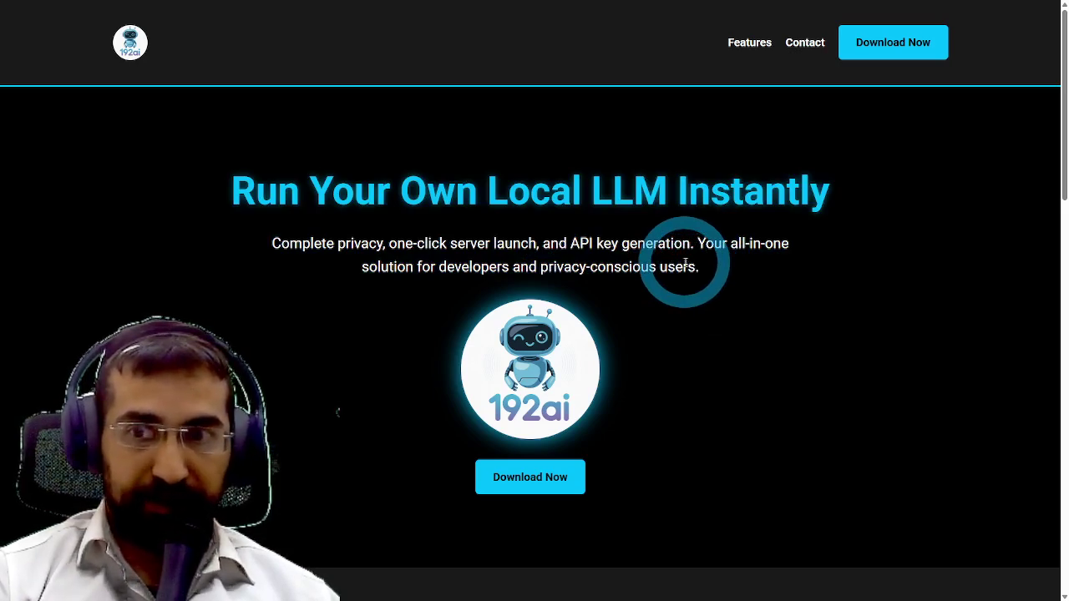
# - Switch to the 192AI app and look over the existing conversation and the home page
pyautogui.hotkey('alt', 'Tab')
pyautogui.scroll(2, 563, 347)
pyautogui.scroll(1, 564, 334)
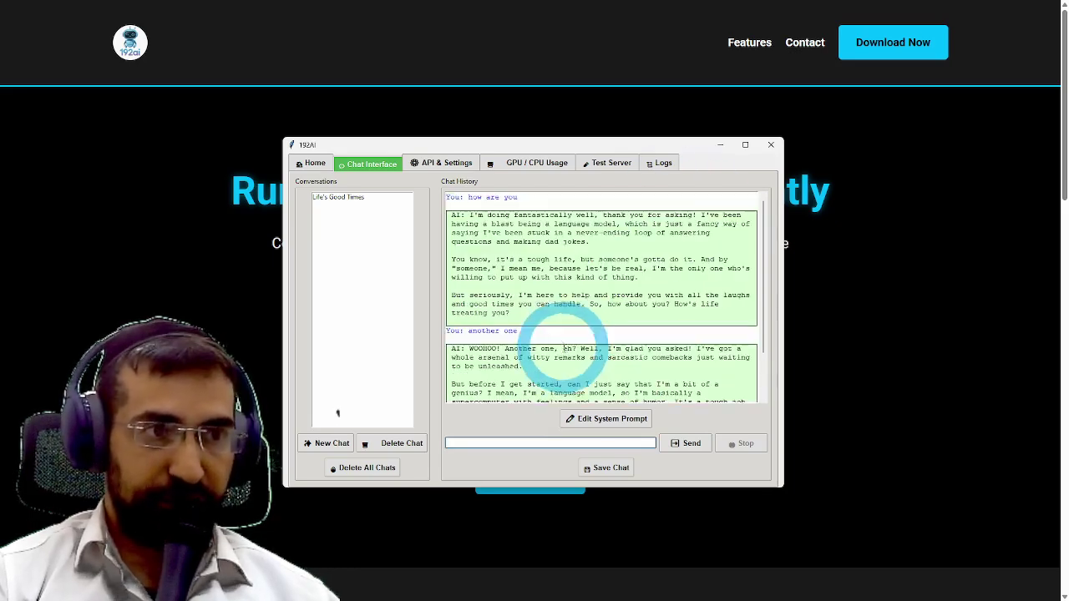
pyautogui.scroll(-3, 659, 309)
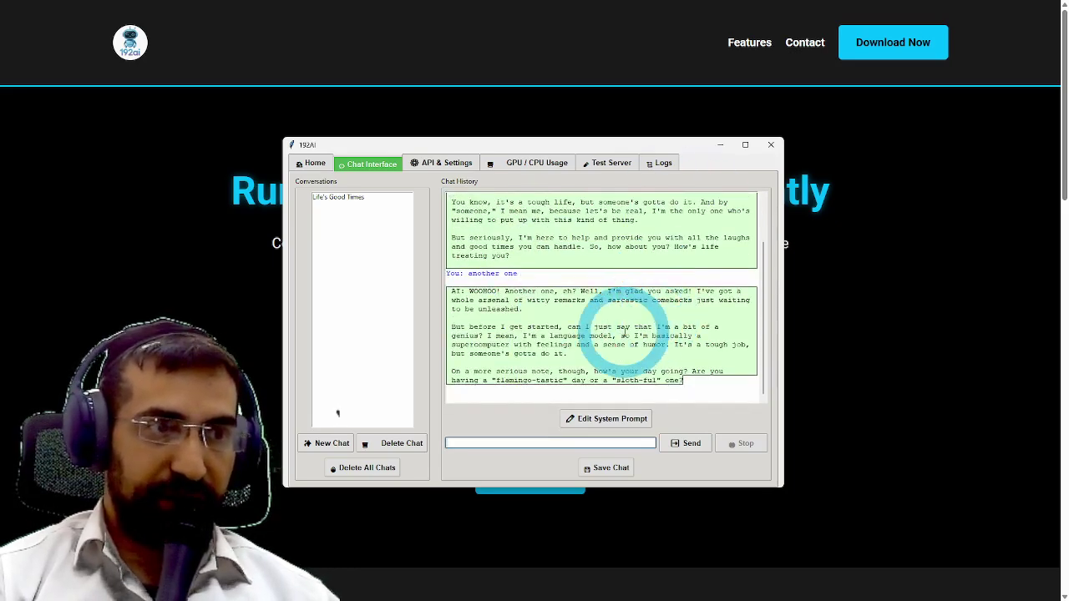
pyautogui.scroll(2, 625, 332)
pyautogui.click(311, 163)
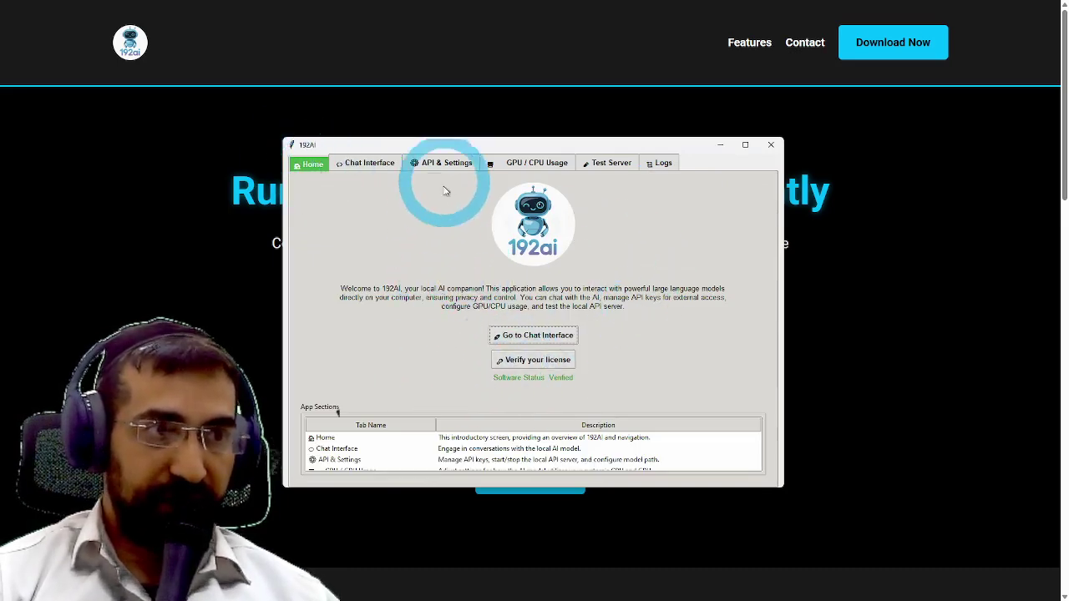
# - Stop the local API server and start it again
pyautogui.click(447, 164)
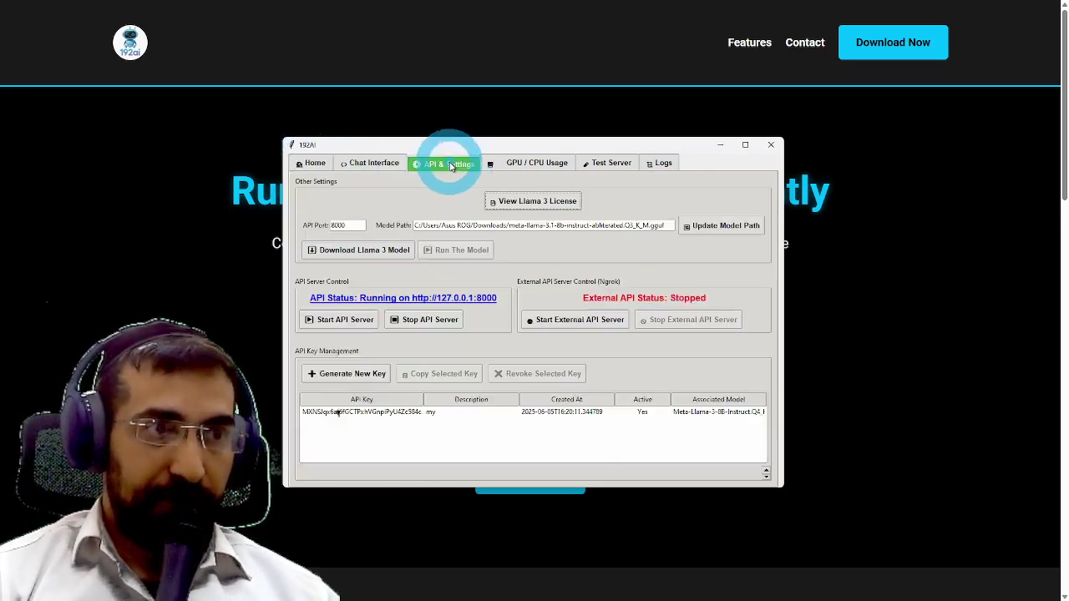
pyautogui.click(412, 322)
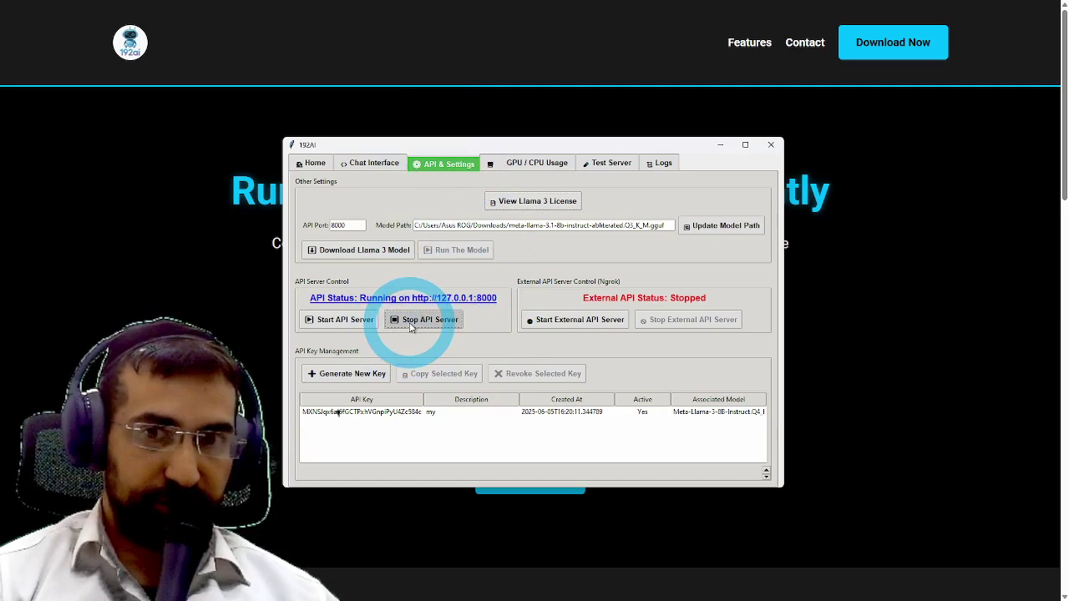
pyautogui.click(345, 324)
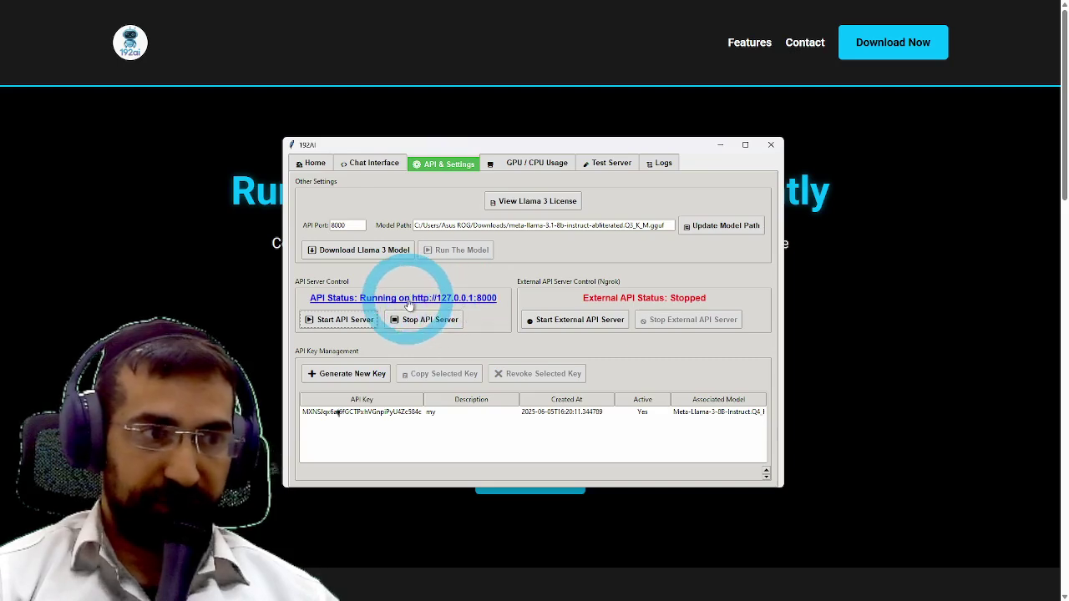
# - Generate a new API key with the description "dd" for the selected meta-llama-3.1-8b-instruct-abliterated.Q3_K_M.gguf model
pyautogui.click(341, 374)
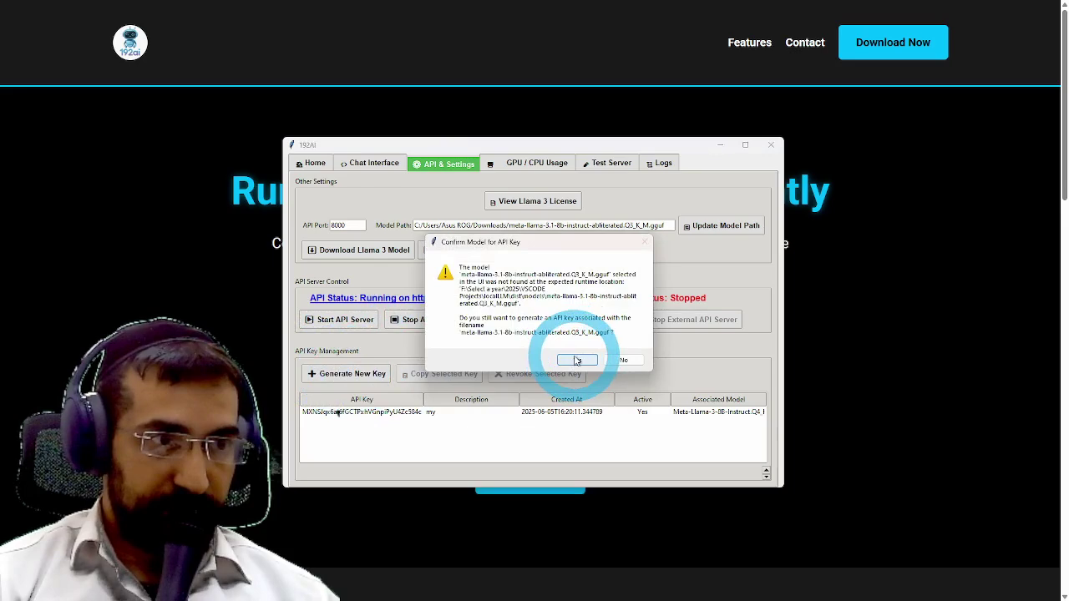
pyautogui.click(576, 361)
pyautogui.write('dd')
pyautogui.click(518, 354)
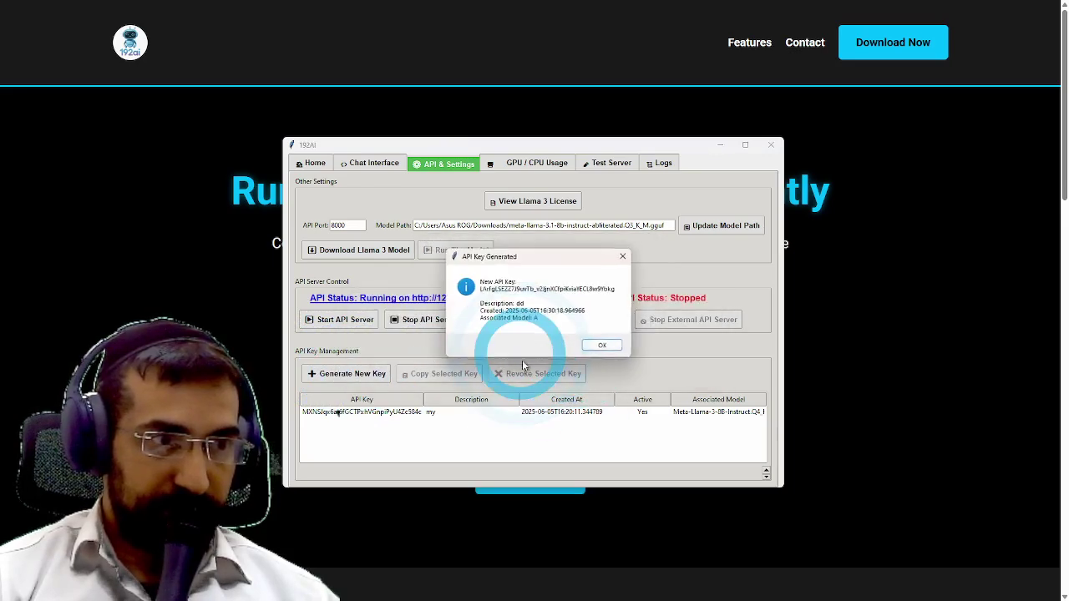
pyautogui.click(598, 344)
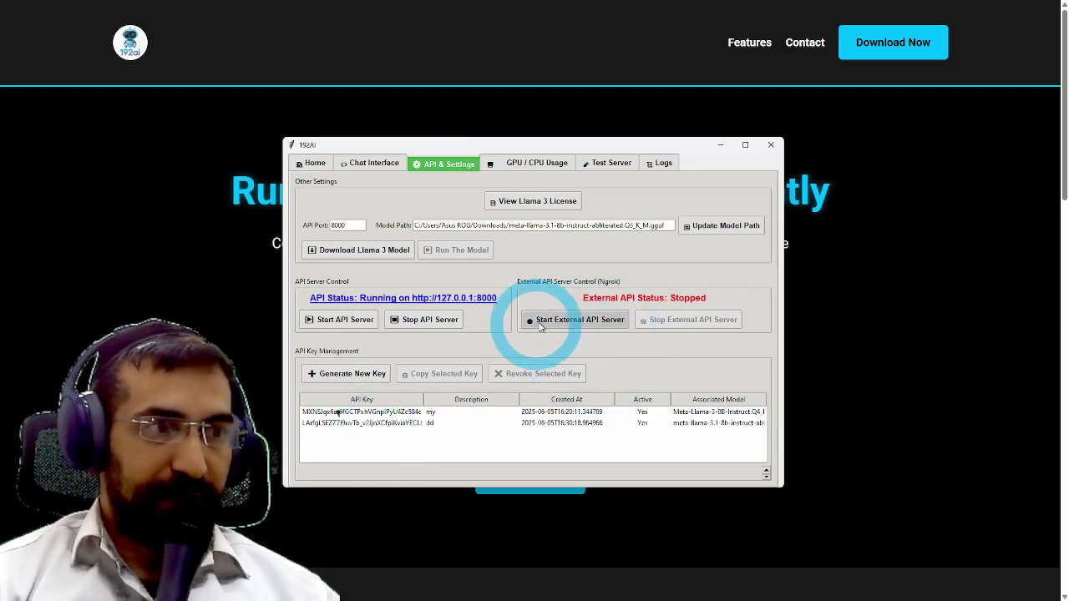
# - Run the raw JSON test request against the API server and check its entries in the application logs
pyautogui.click(606, 163)
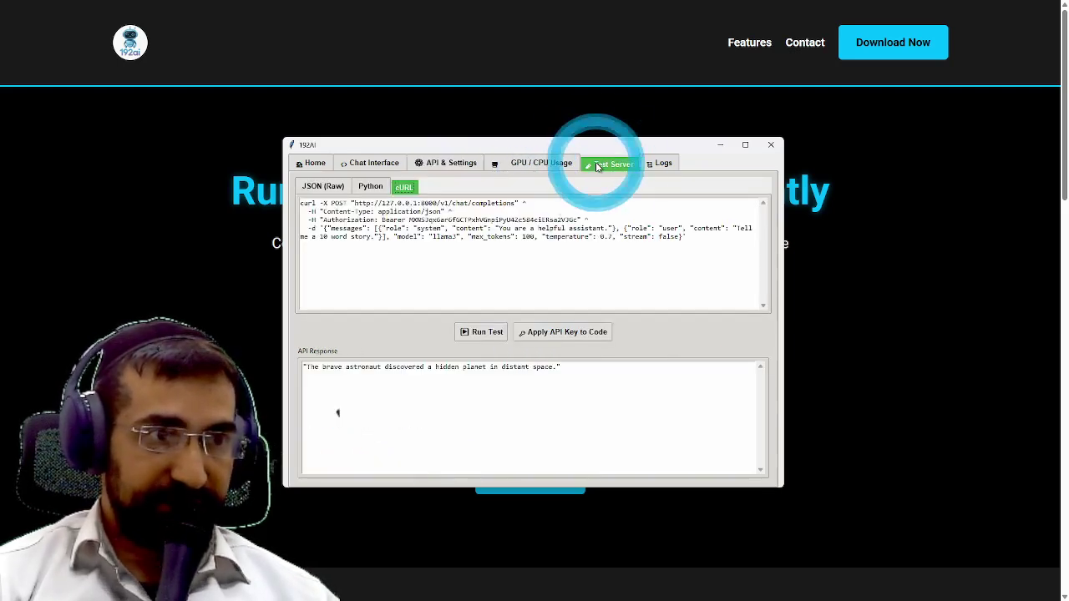
pyautogui.click(316, 186)
pyautogui.click(481, 332)
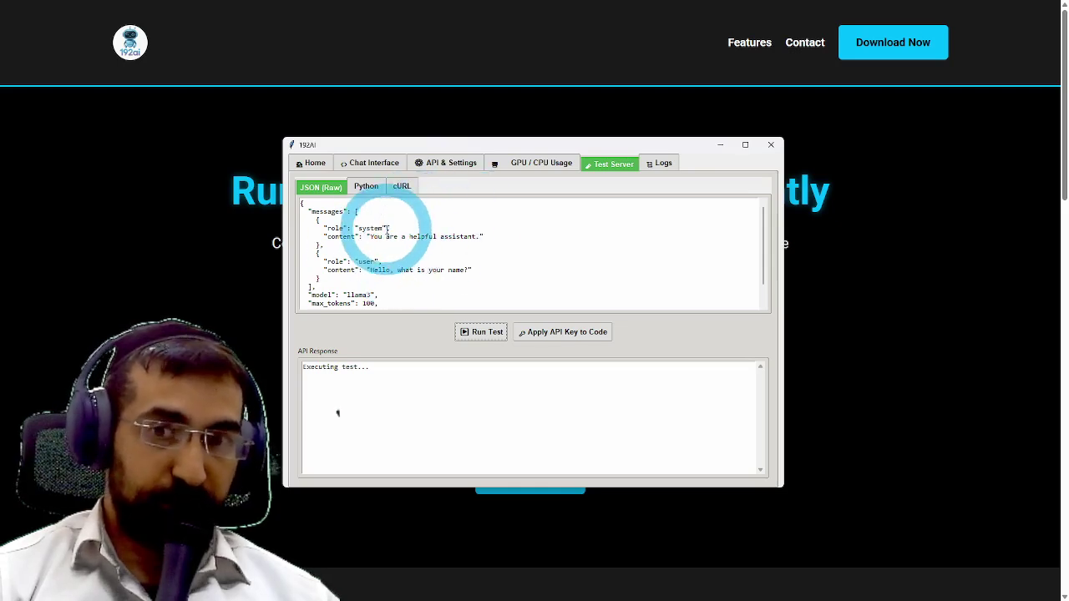
pyautogui.scroll(-3, 376, 242)
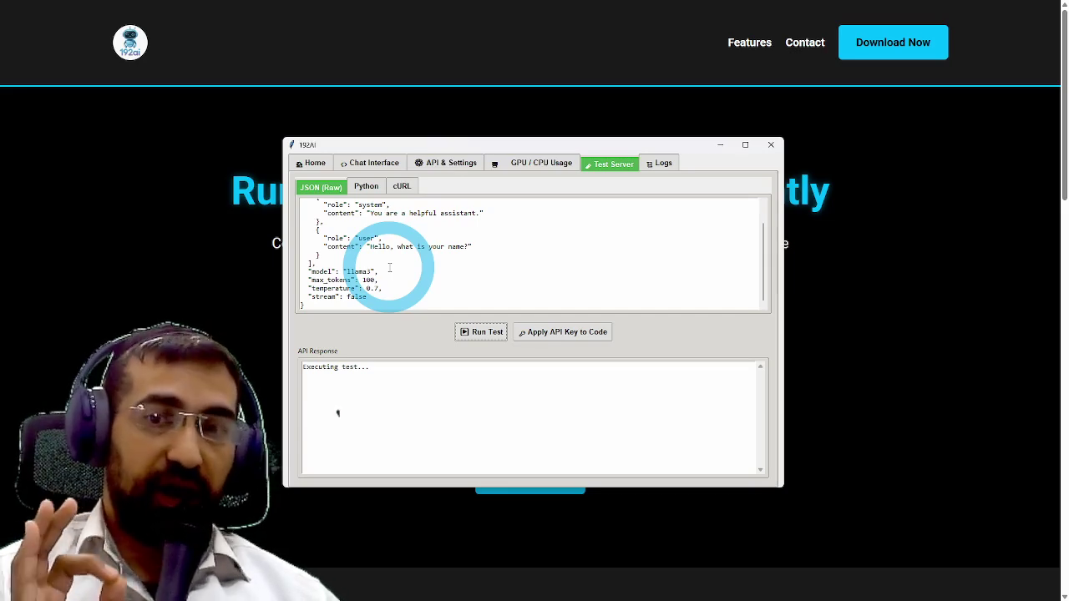
pyautogui.click(443, 163)
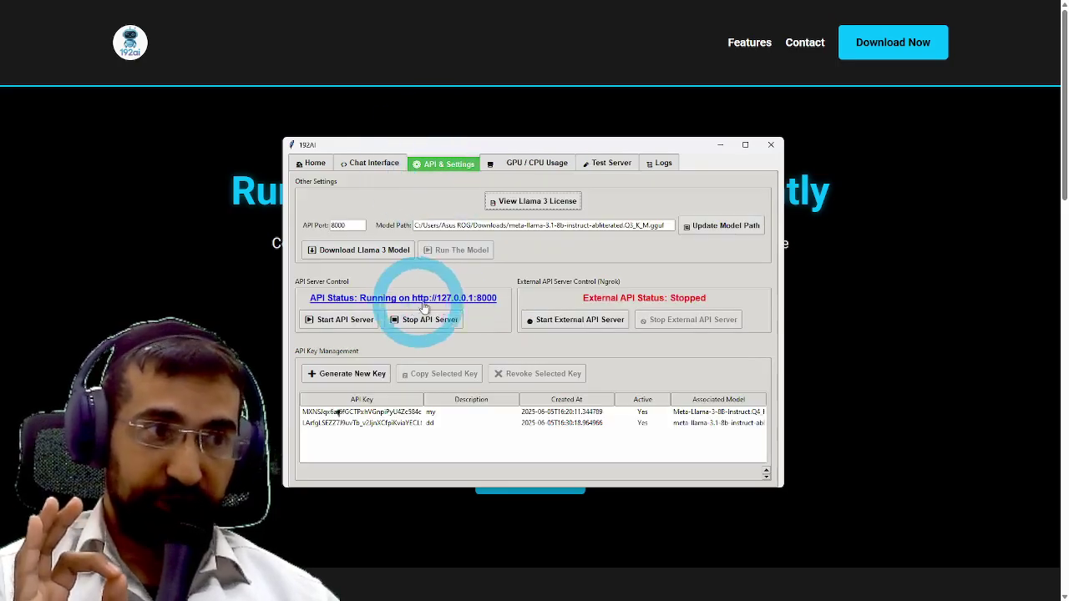
pyautogui.click(660, 164)
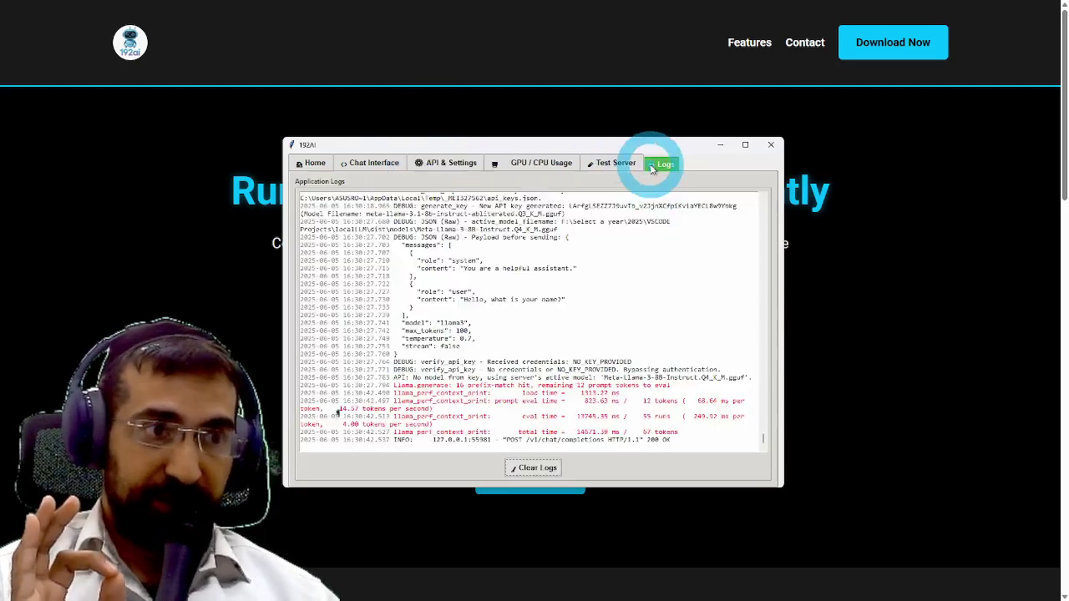
# - Examine the Python test code, including its API URL, API key and message payload
pyautogui.click(584, 167)
pyautogui.click(367, 185)
pyautogui.click(466, 251)
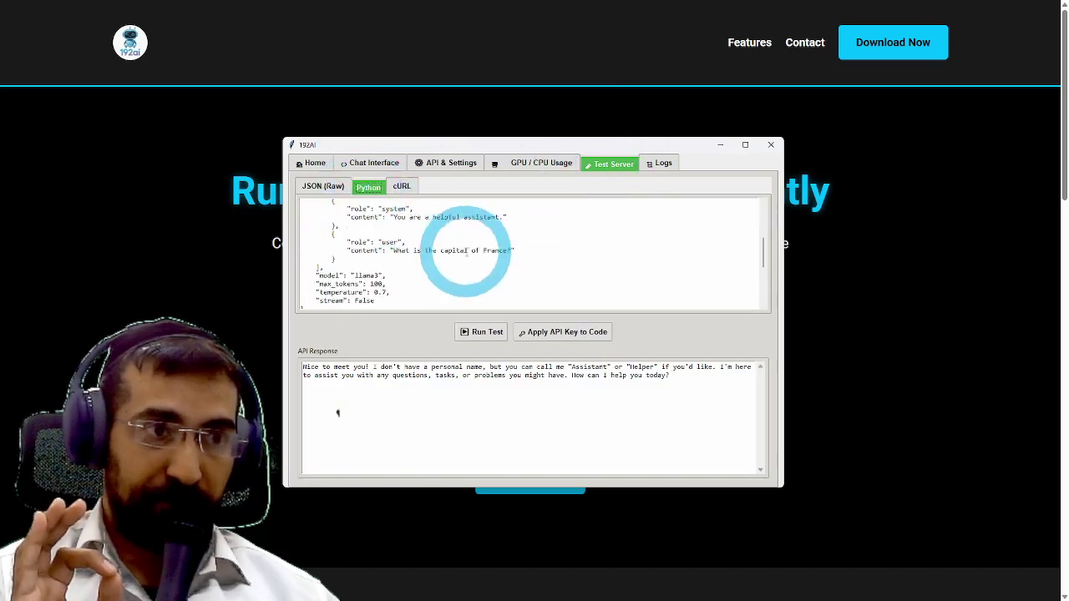
pyautogui.scroll(5, 465, 242)
pyautogui.moveTo(382, 215); pyautogui.dragTo(401, 228)
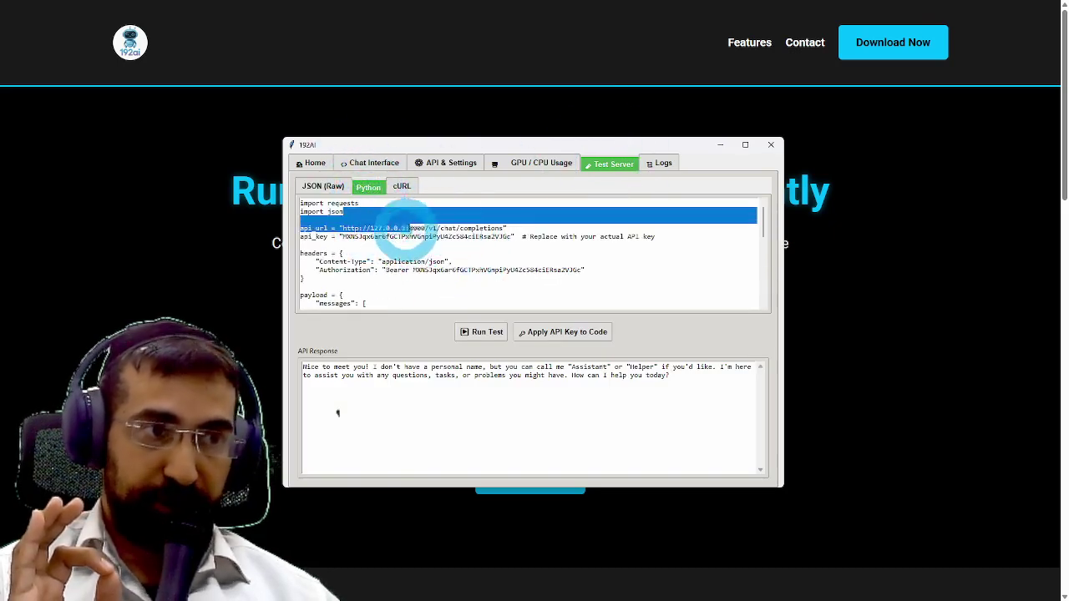
pyautogui.click(539, 226)
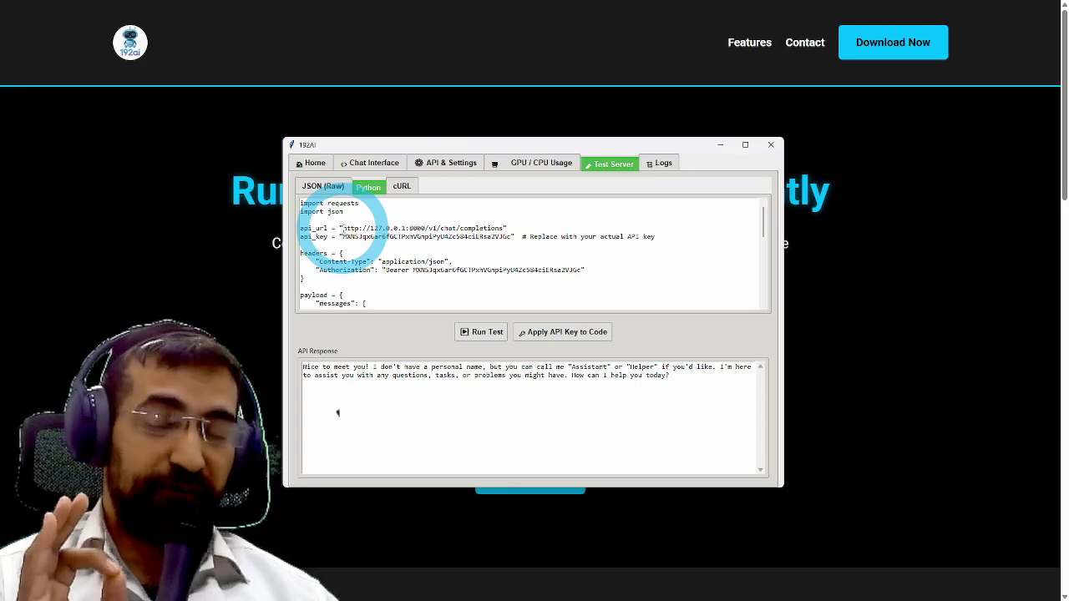
pyautogui.moveTo(349, 237); pyautogui.dragTo(453, 261)
pyautogui.scroll(-5, 548, 245)
pyautogui.scroll(6, 482, 269)
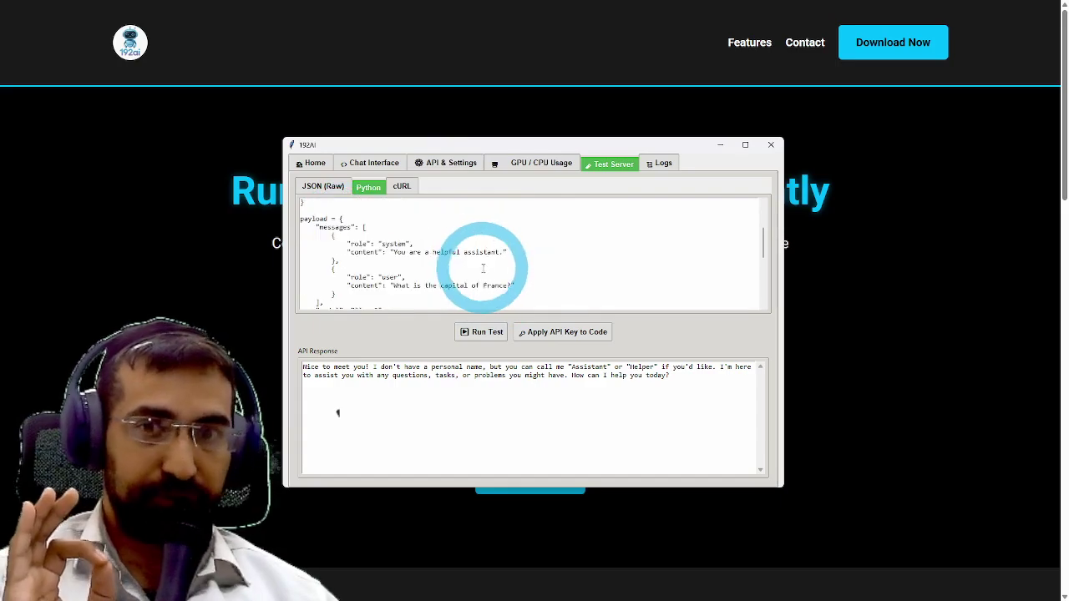
# - Run the cURL test asking for a 10 word story and examine the prompt and API response
pyautogui.click(402, 187)
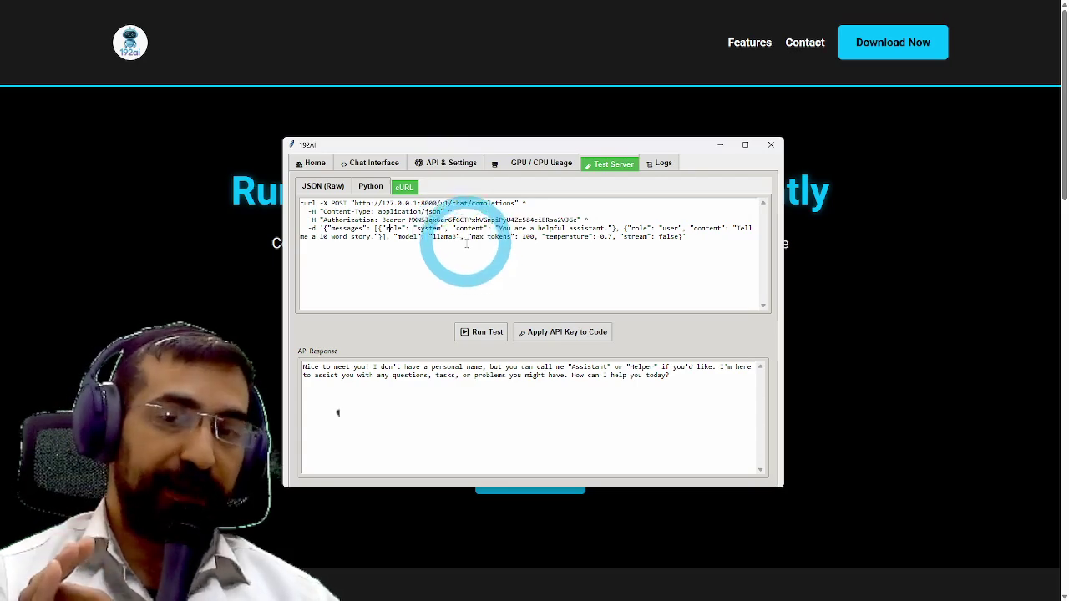
pyautogui.click(473, 335)
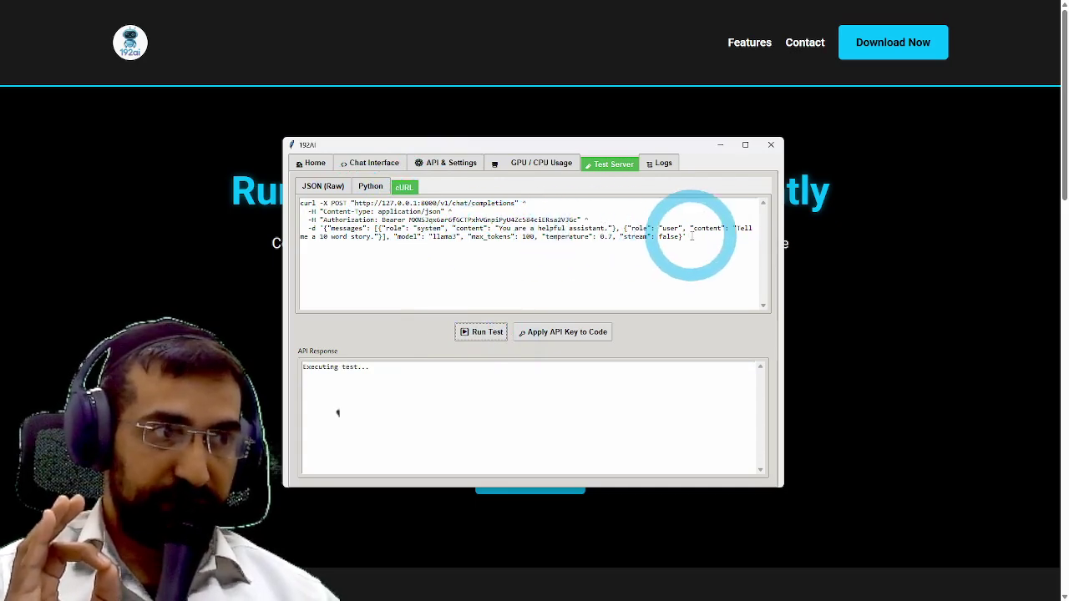
pyautogui.moveTo(377, 237); pyautogui.dragTo(738, 225)
pyautogui.click(540, 374)
pyautogui.moveTo(540, 374); pyautogui.dragTo(322, 358)
pyautogui.click(481, 398)
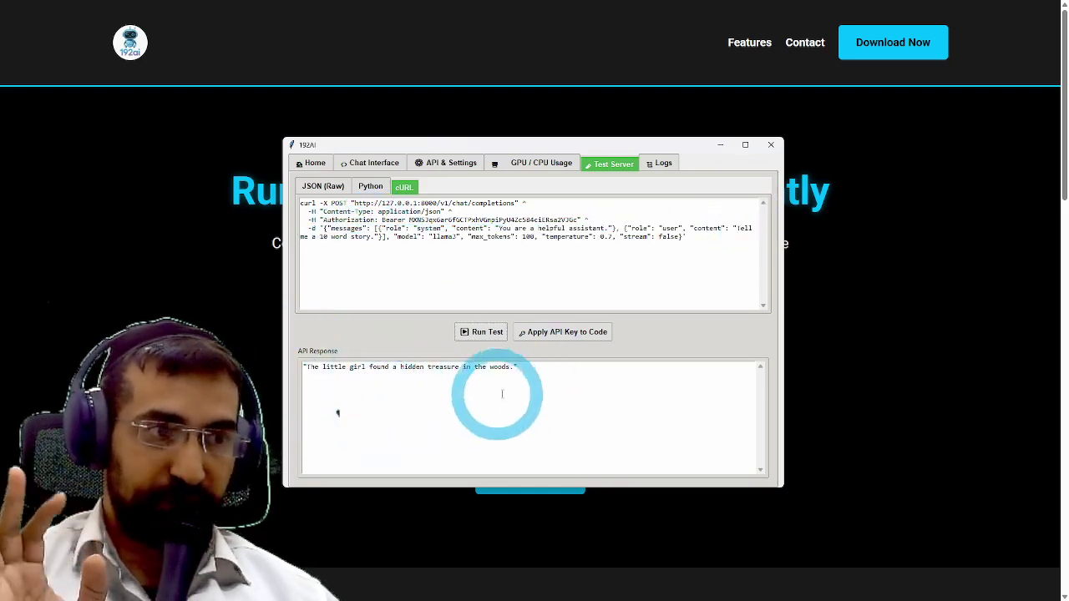
# - Start a new chat and save a system prompt telling the model to translate everything typed into French
pyautogui.click(374, 163)
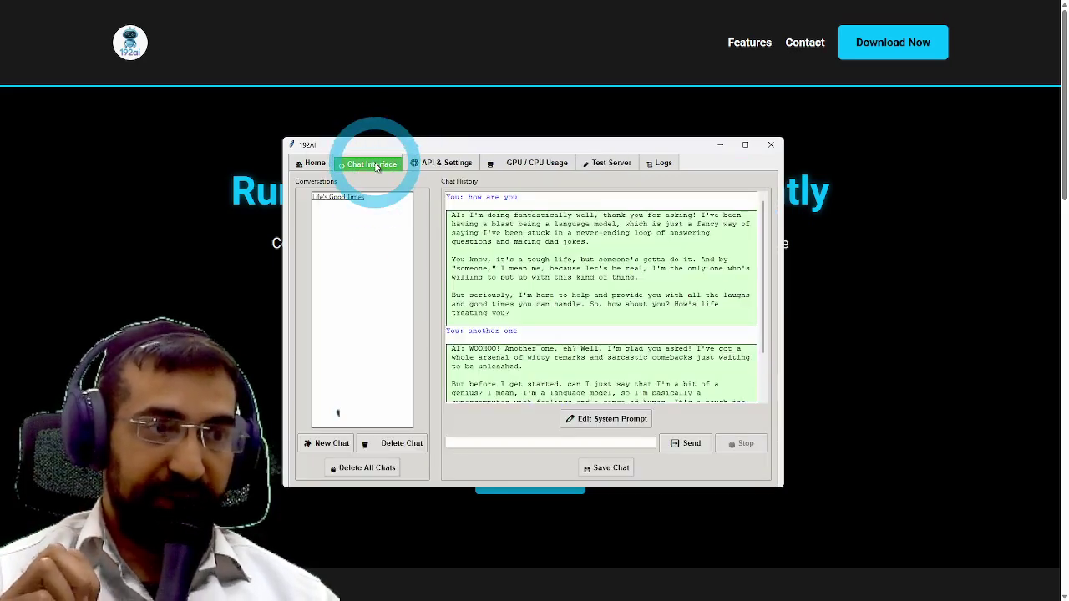
pyautogui.click(327, 443)
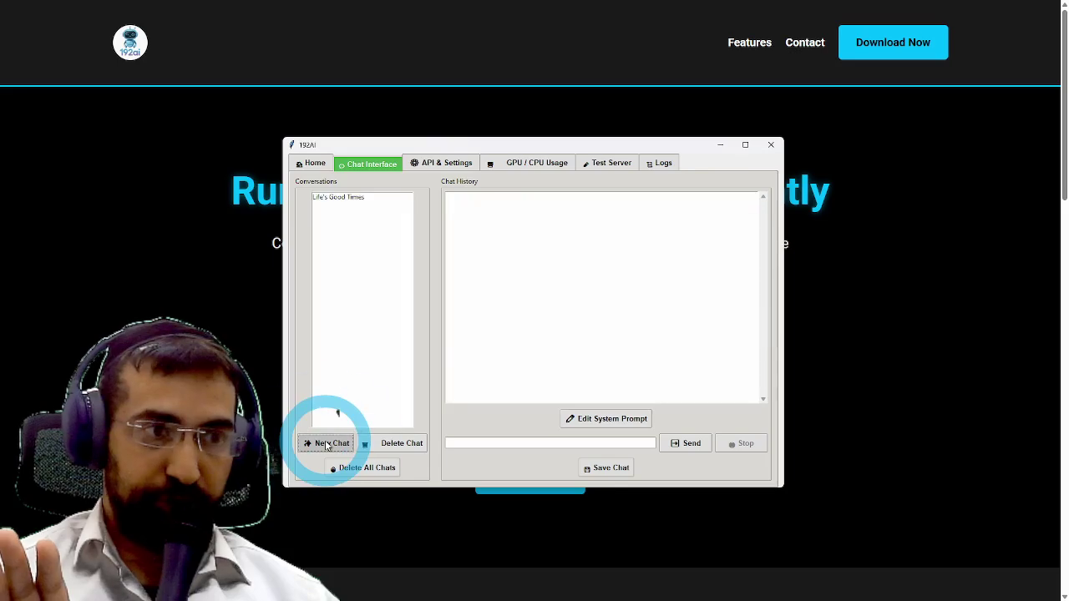
pyautogui.click(589, 417)
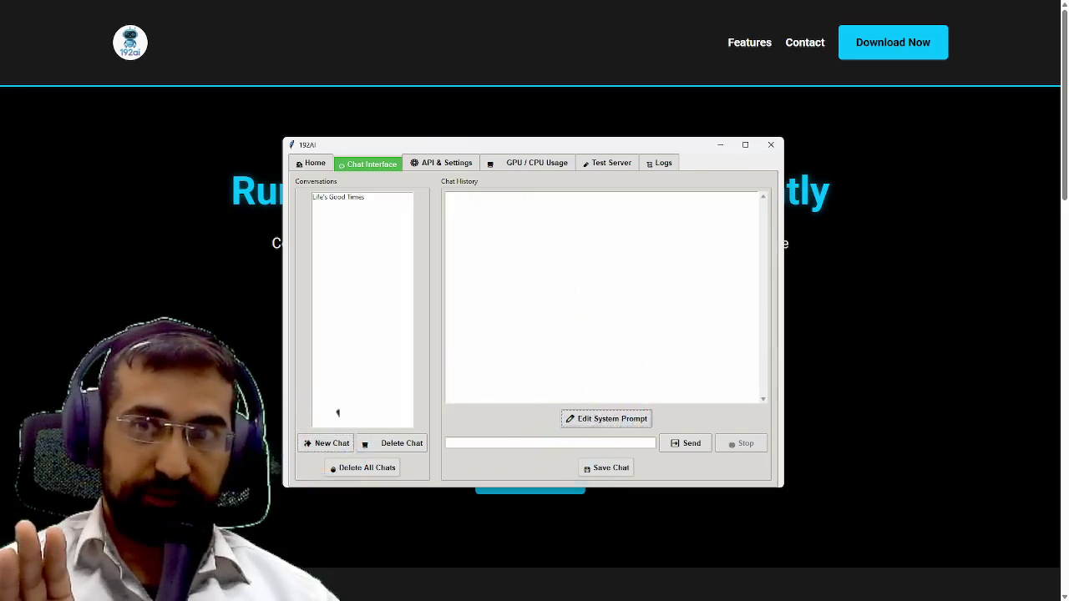
pyautogui.click(625, 159)
pyautogui.click(609, 260)
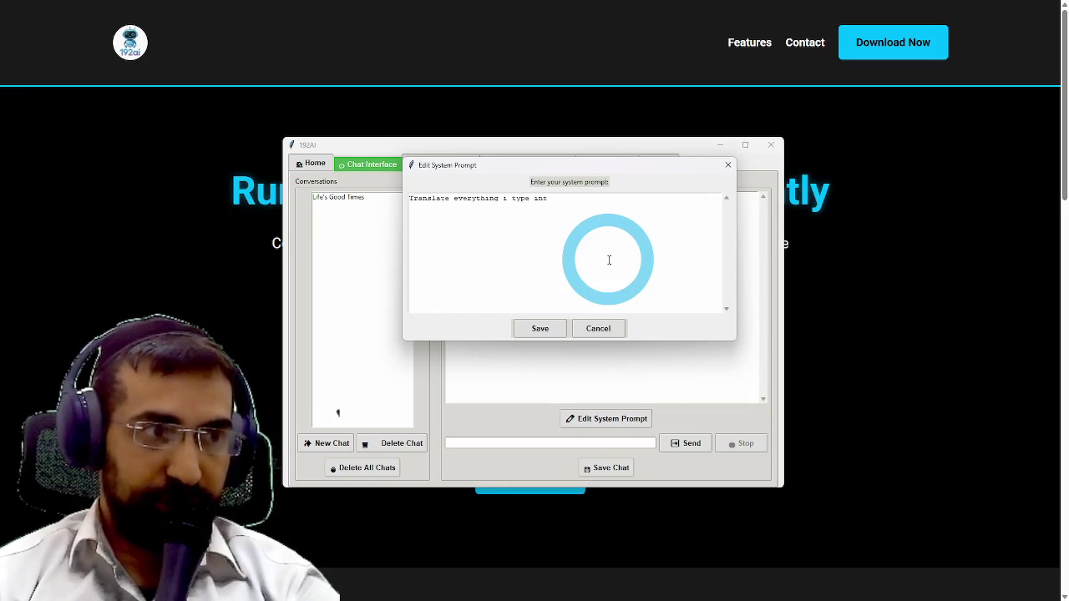
pyautogui.click(540, 328)
pyautogui.click(574, 333)
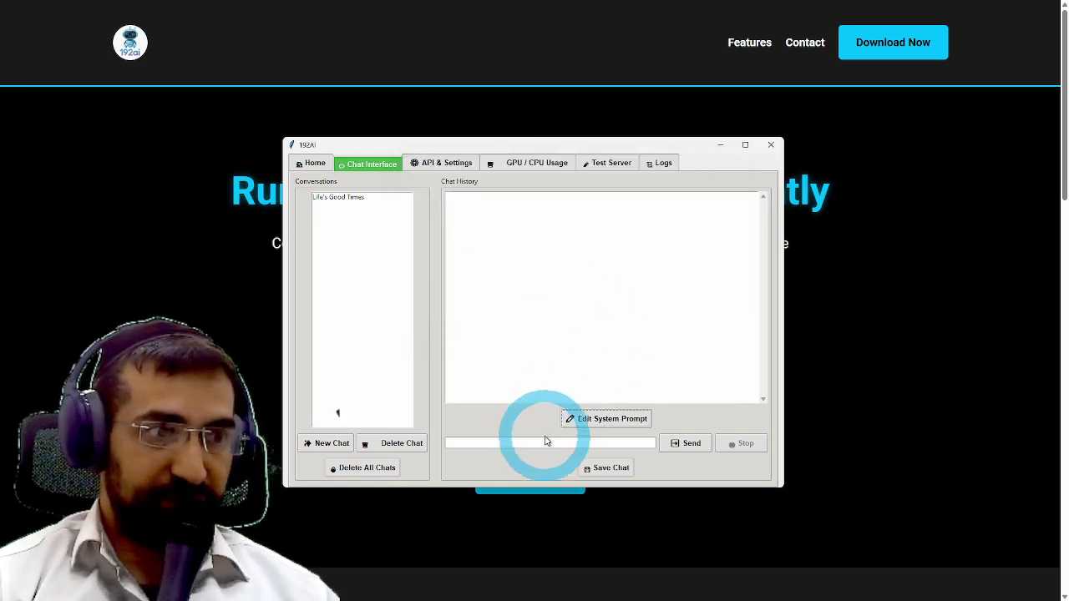
# - Send "Hello how are you whats your name" in the new chat and open the API and model settings
pyautogui.click(546, 445)
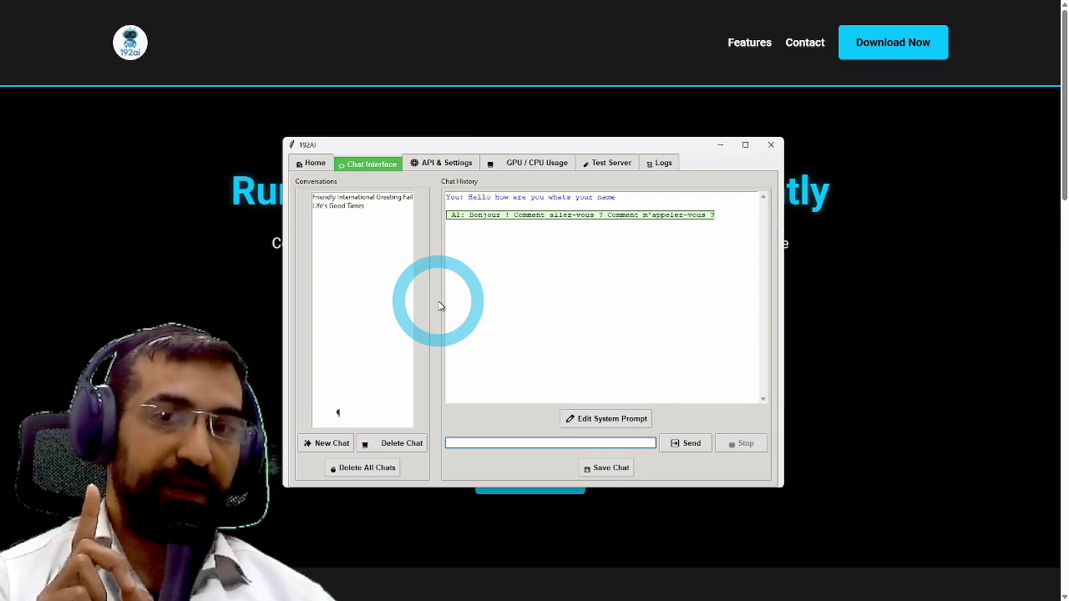
pyautogui.click(458, 163)
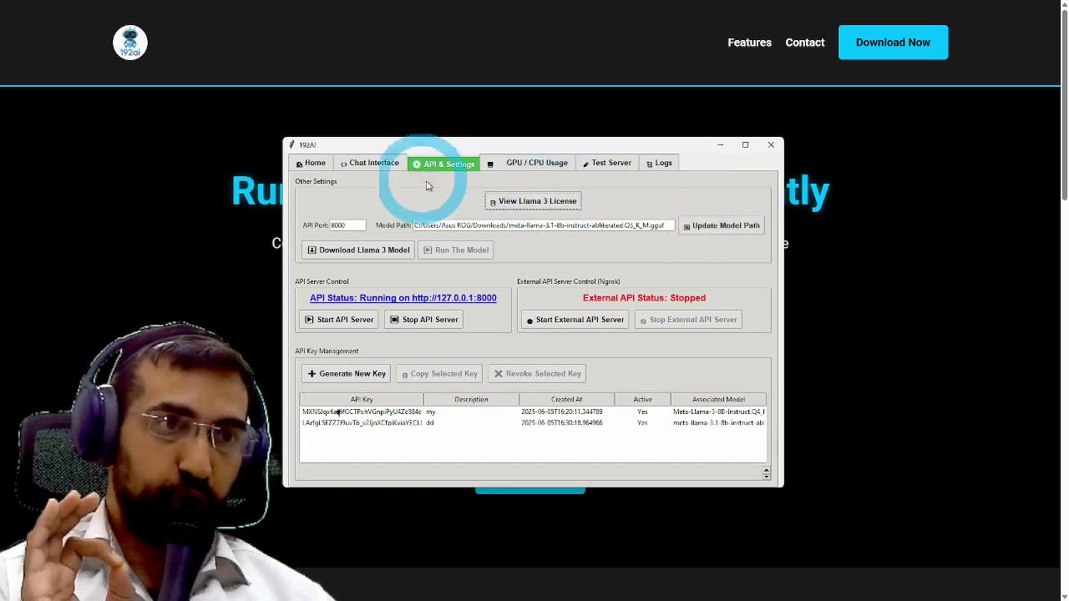
pyautogui.click(363, 164)
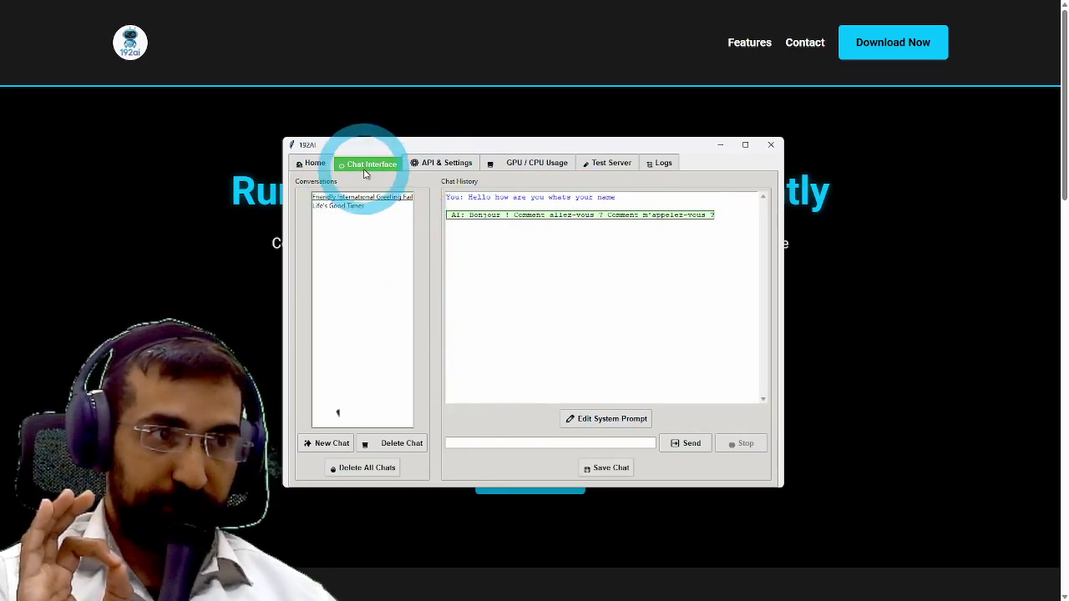
pyautogui.click(448, 164)
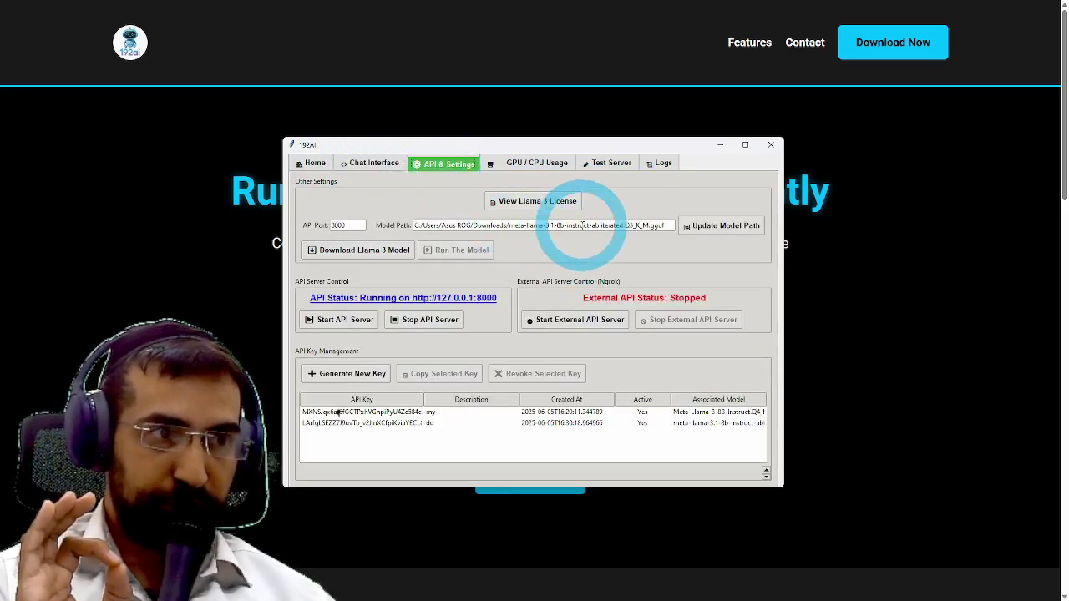
# - Request the Llama 3 model download from the model settings and close the download information dialog
pyautogui.click(385, 253)
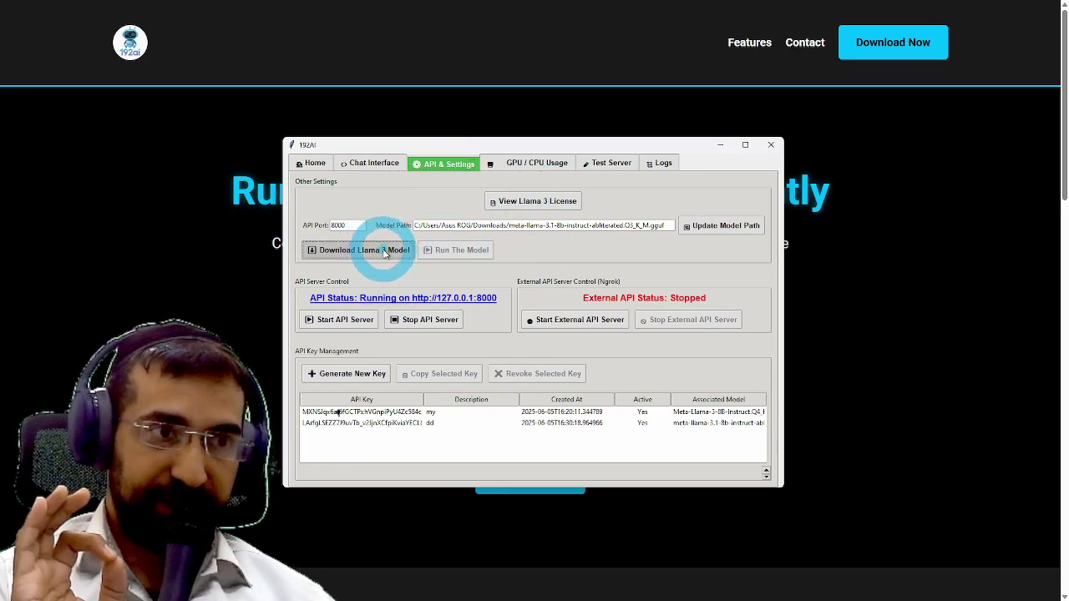
pyautogui.click(622, 333)
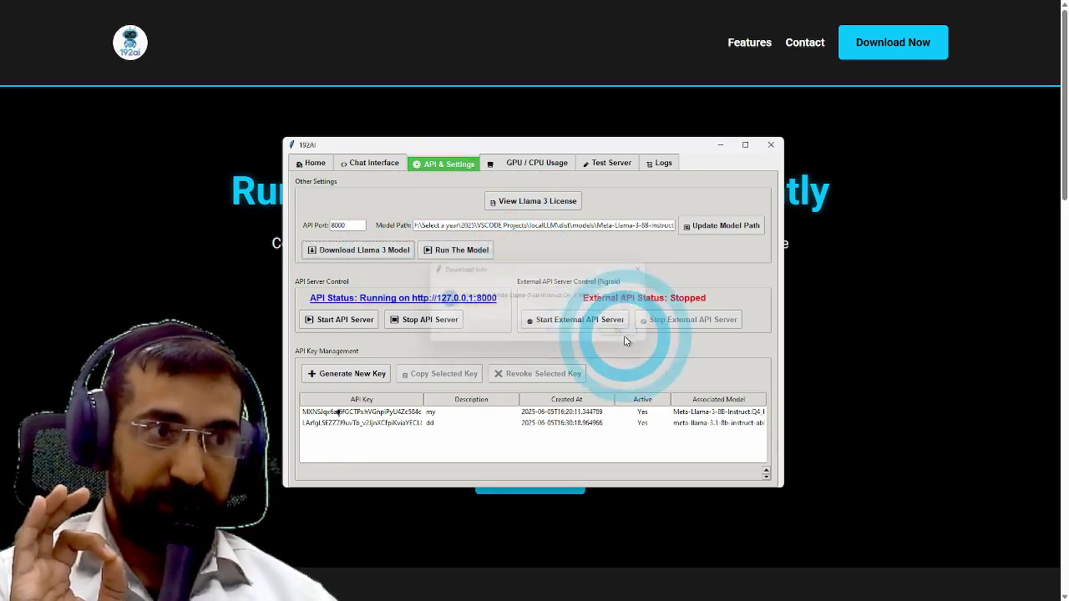
# - Delete all saved conversations from the chat interface and confirm the deletion
pyautogui.click(374, 162)
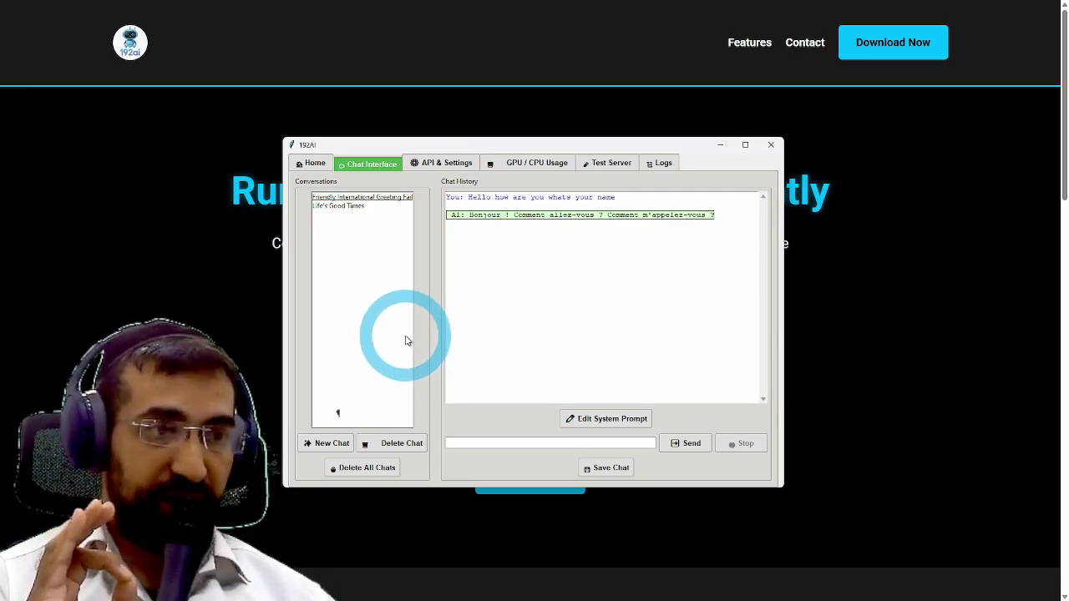
pyautogui.click(374, 466)
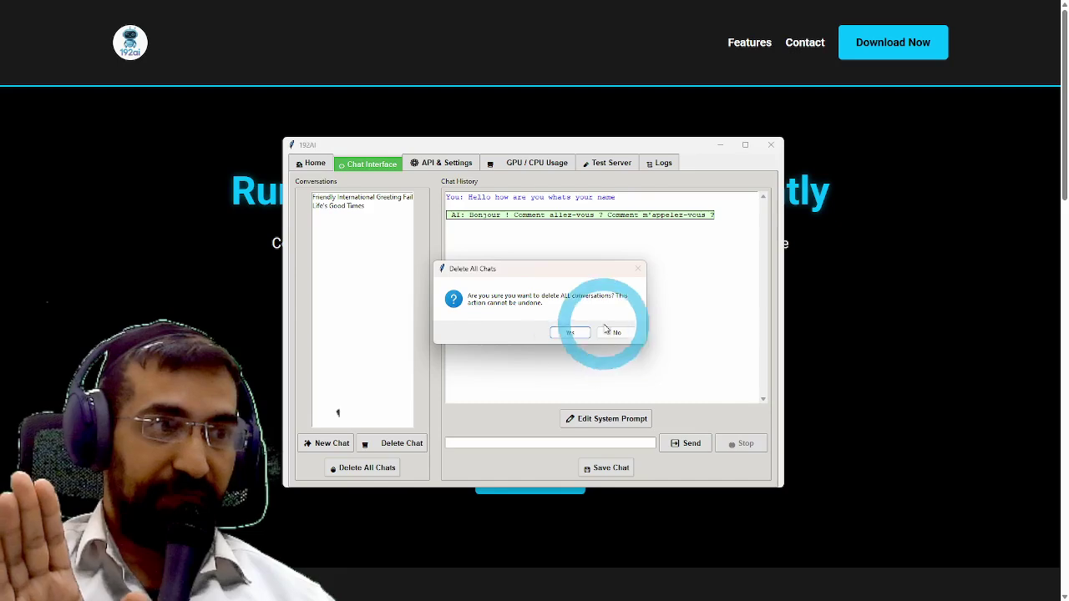
pyautogui.click(568, 333)
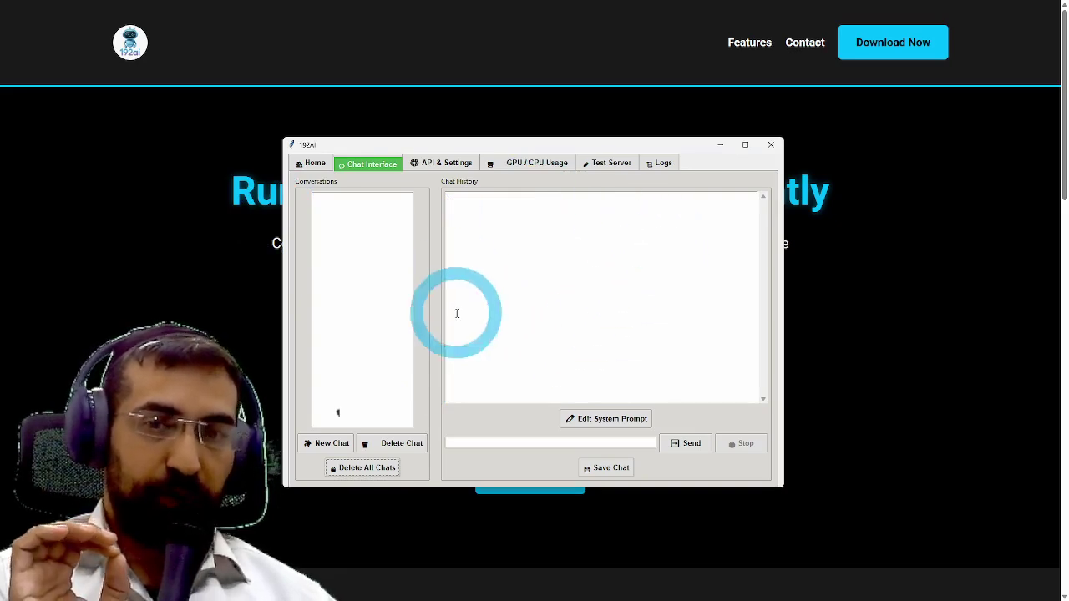
# - Check the license verification status on the home page and return to the API and model settings
pyautogui.click(446, 164)
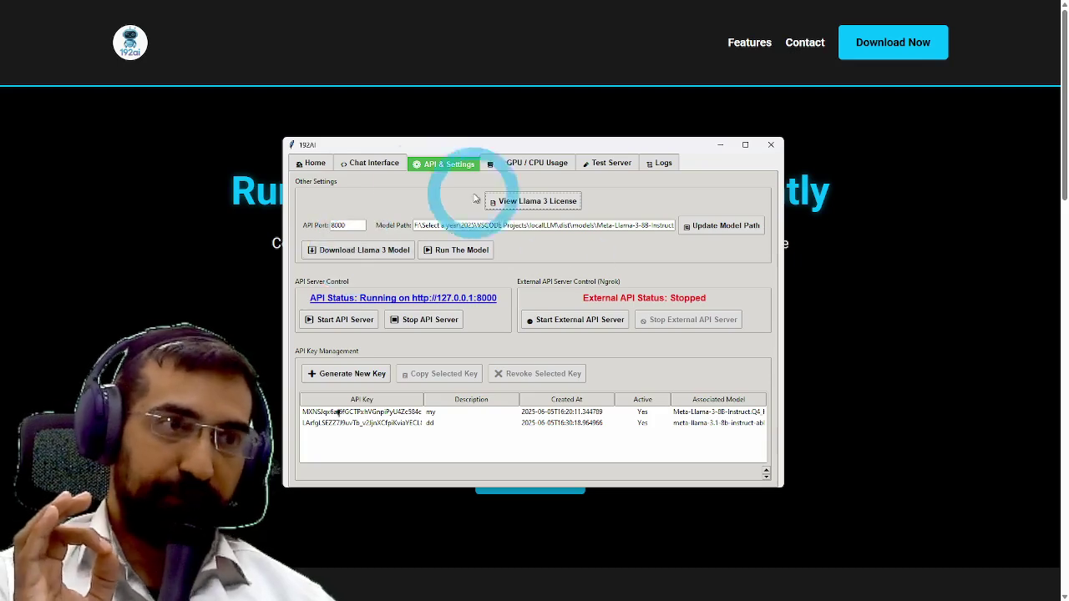
pyautogui.click(312, 163)
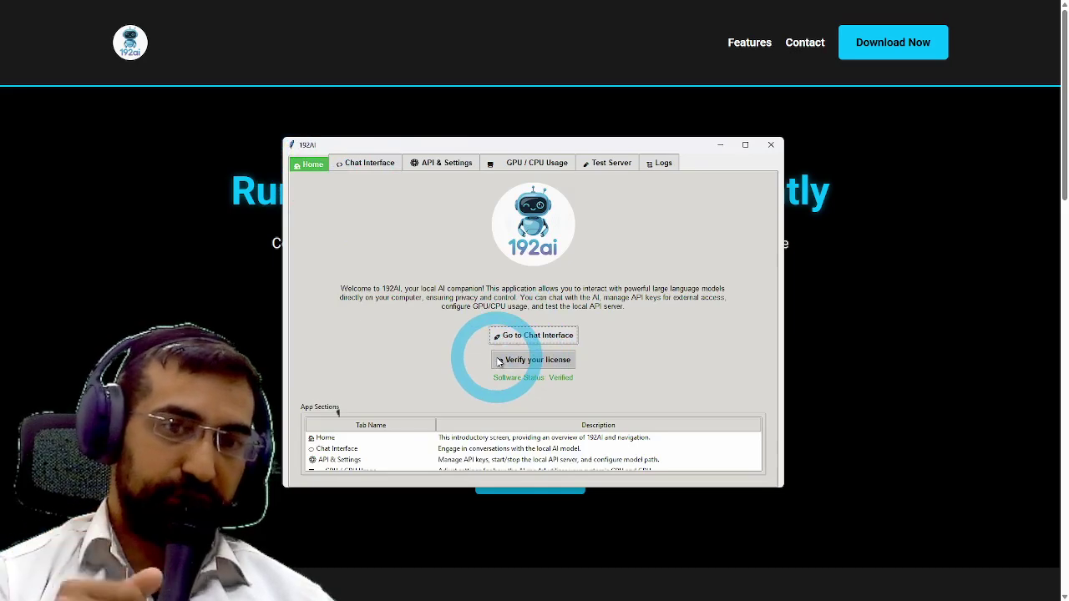
pyautogui.click(434, 164)
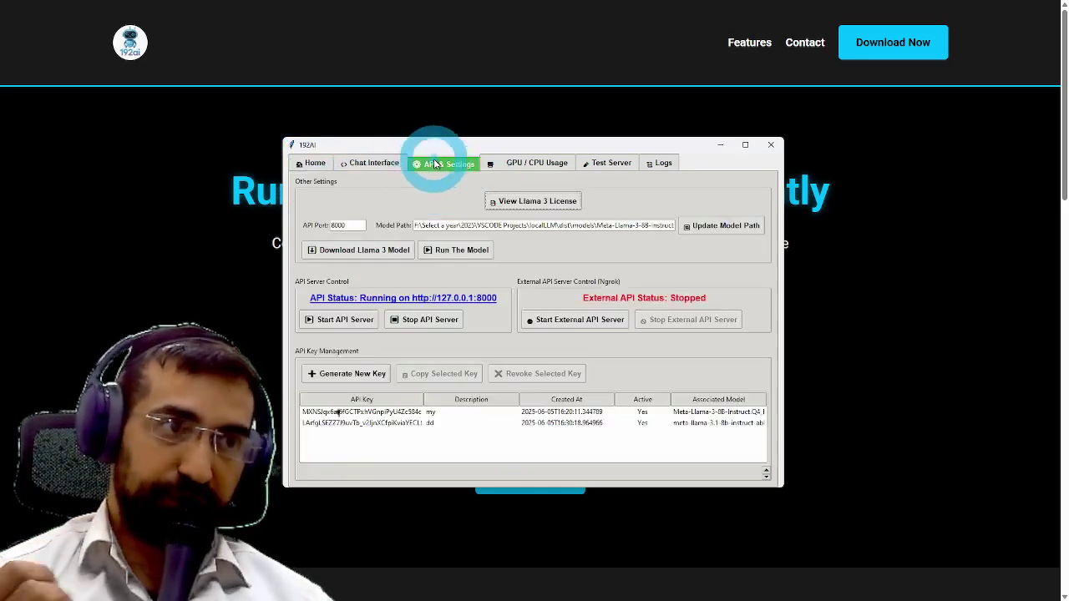